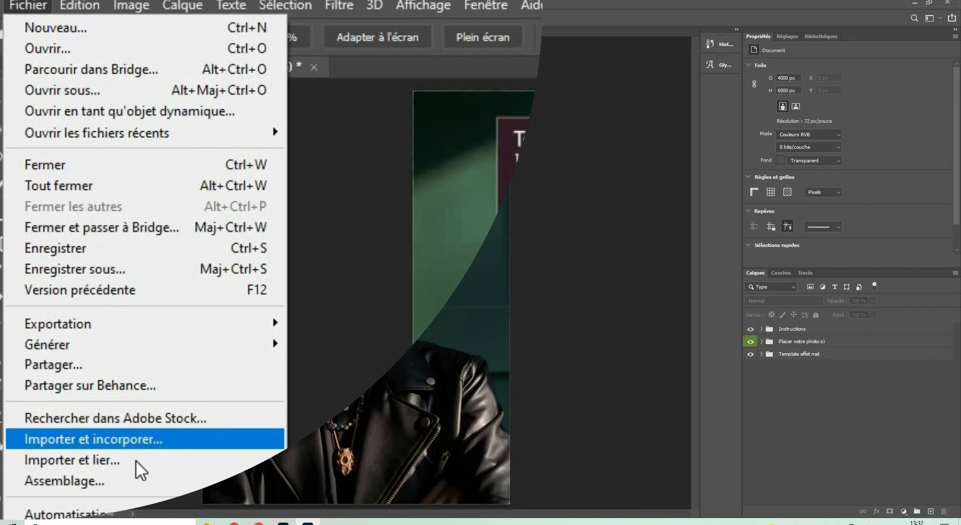
Place the woman-in-the-bushes photo as a linked object and scale it to 166.67% so it spans the full canvas width
click(136, 459)
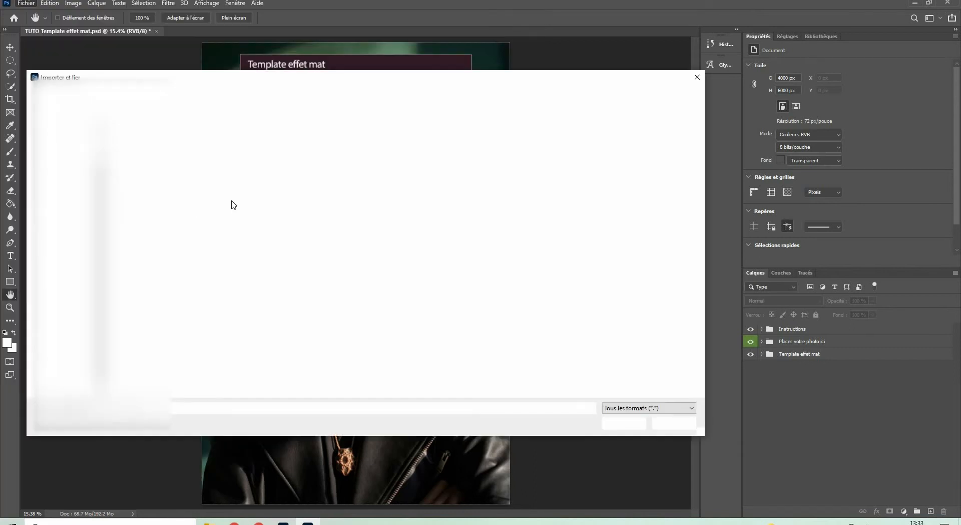
double_click(235, 206)
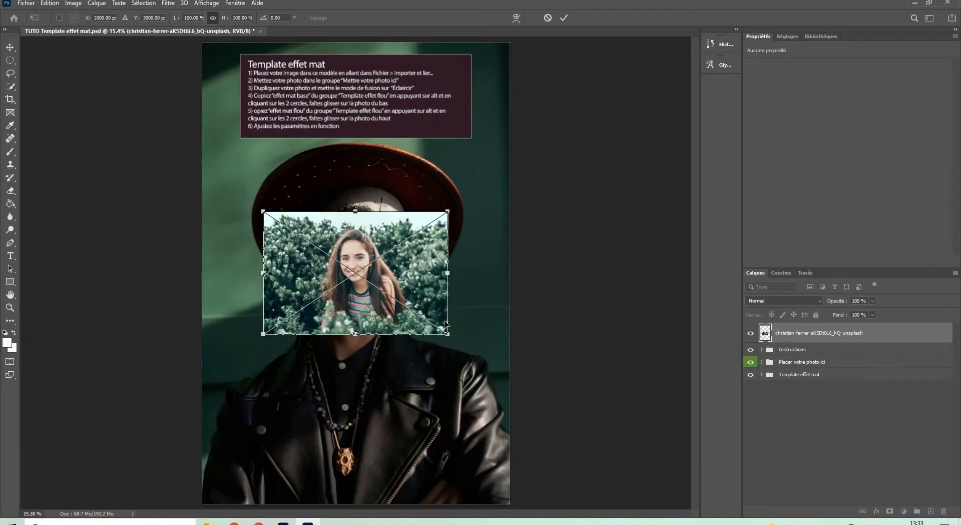
drag(448, 334, 509, 374)
drag(232, 287, 202, 285)
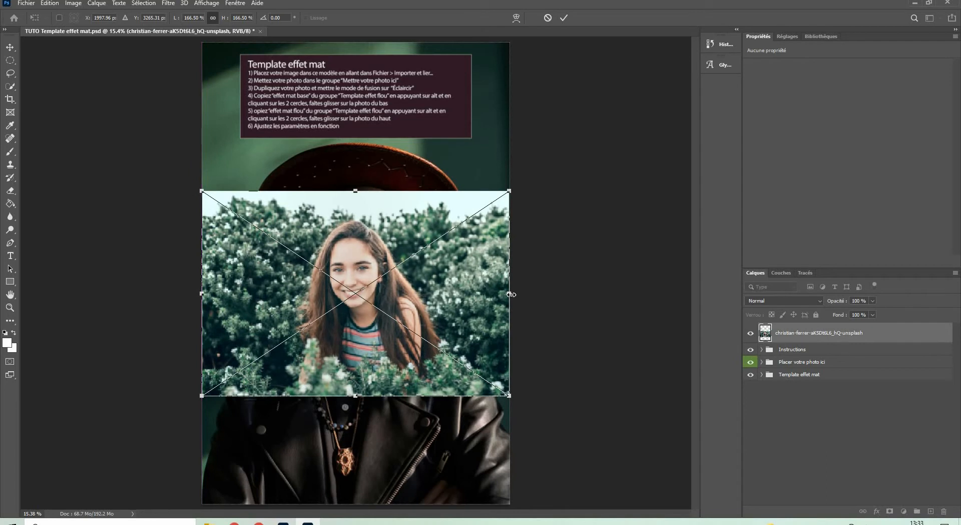
drag(514, 294, 515, 275)
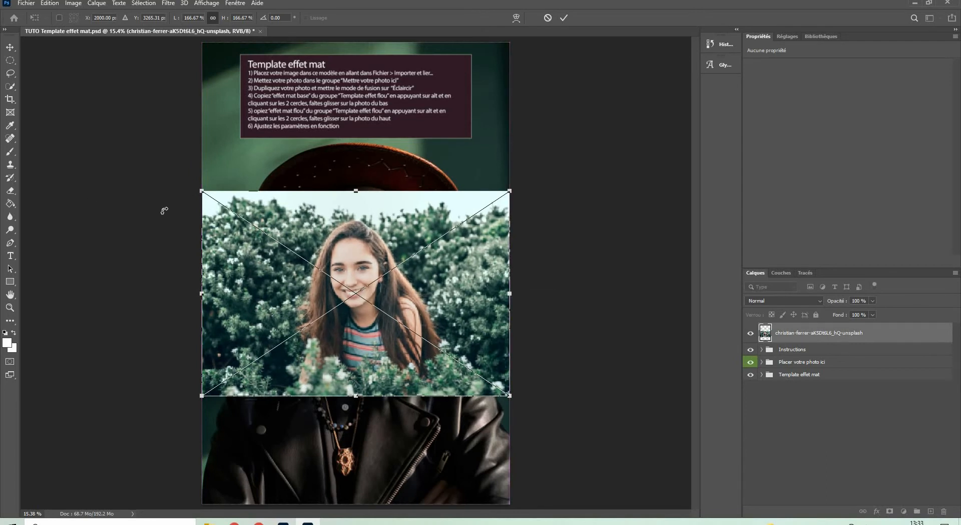
key(Return)
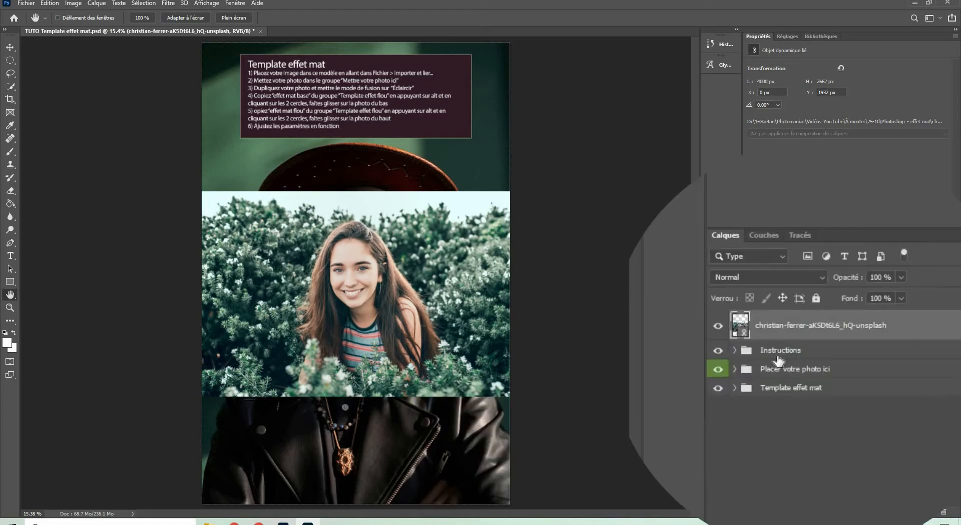
Move the Instructions group down into the area covered by the placed photo
click(781, 351)
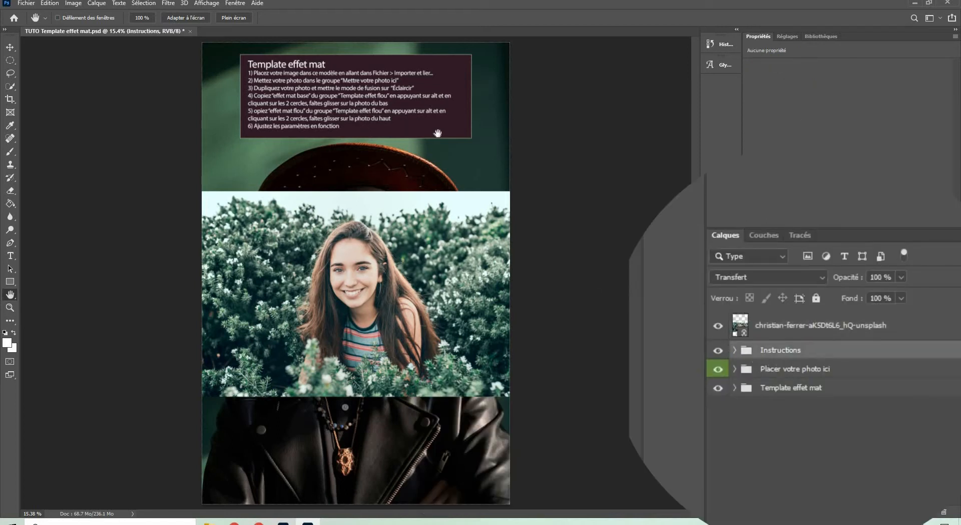
click(10, 47)
drag(455, 159, 461, 288)
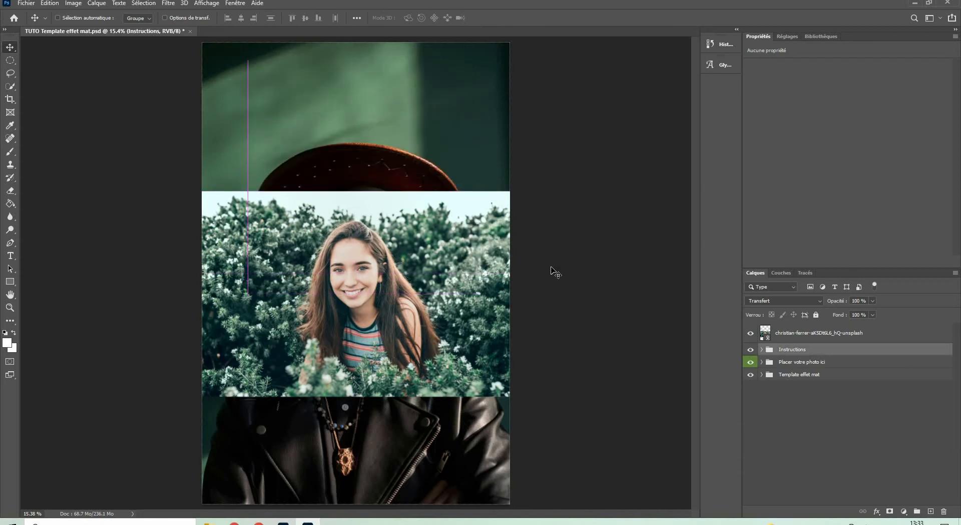
Crop the canvas height at both the upper and lower edges to match the placed photo
click(775, 334)
click(10, 99)
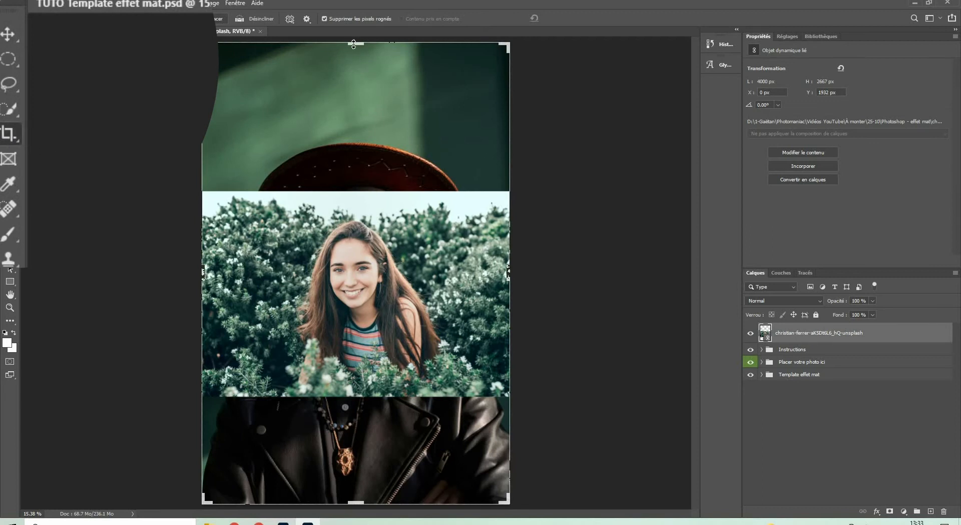
drag(355, 44, 342, 106)
drag(355, 392, 357, 334)
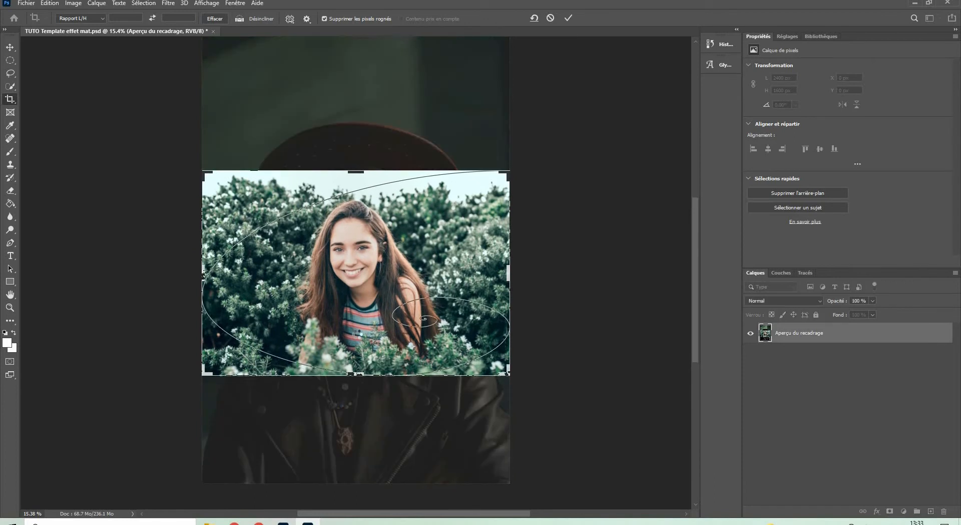
click(567, 17)
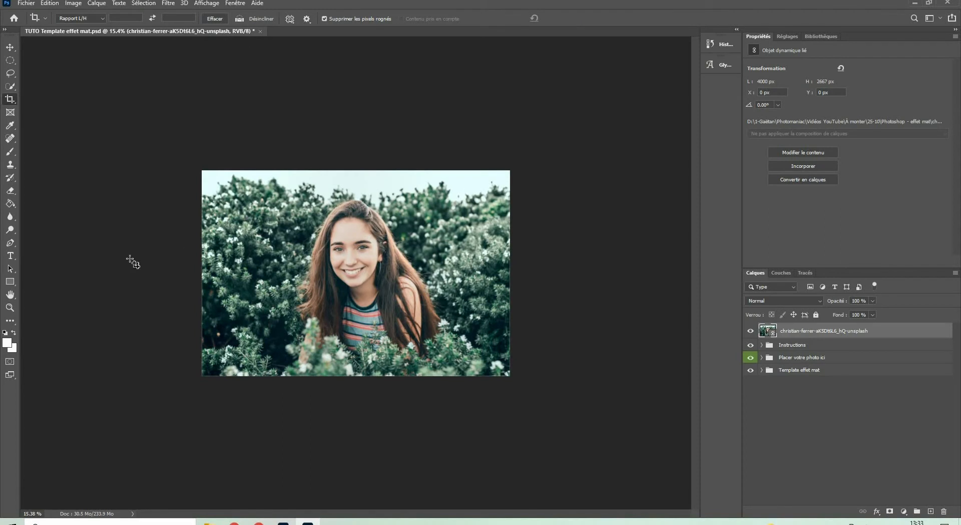
Move the placed photo layer into the "Placer votre photo ici" group and expand the group
click(10, 293)
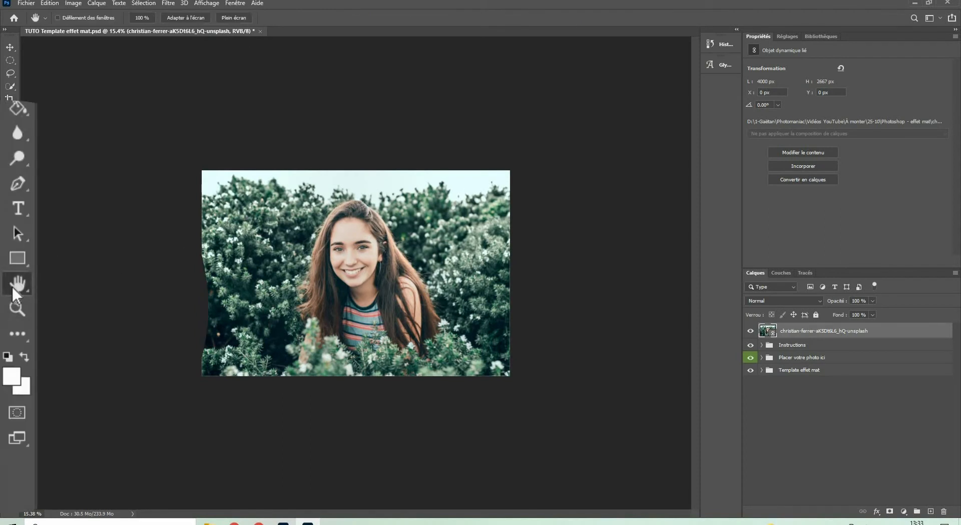
double_click(10, 293)
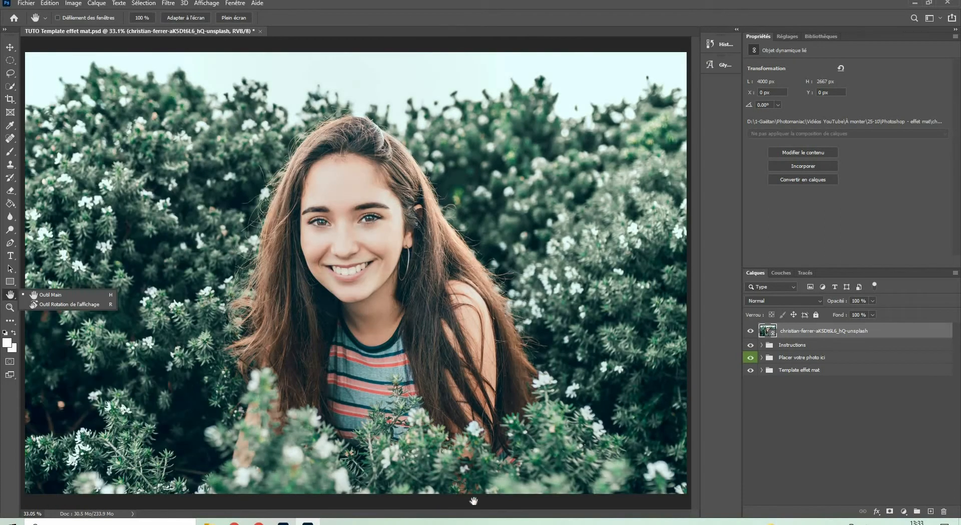
click(459, 338)
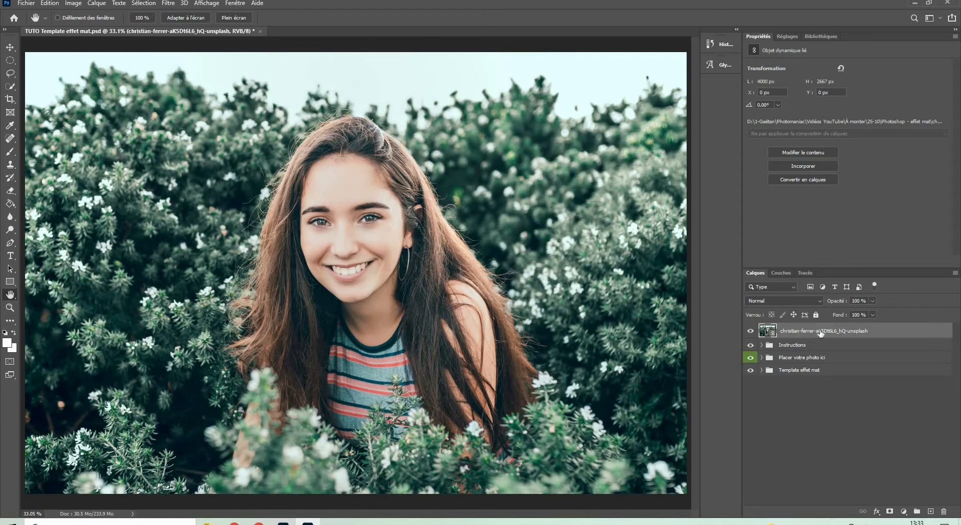
drag(821, 333, 803, 388)
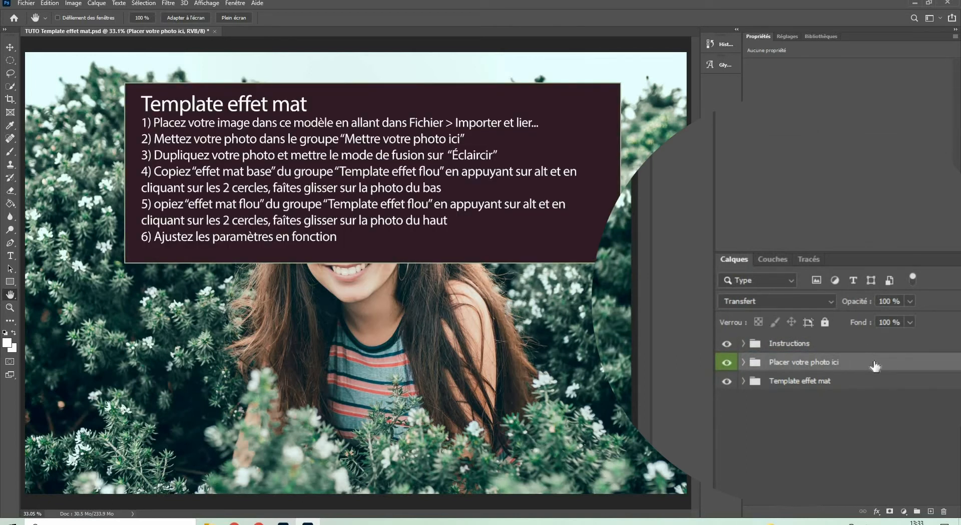
click(743, 361)
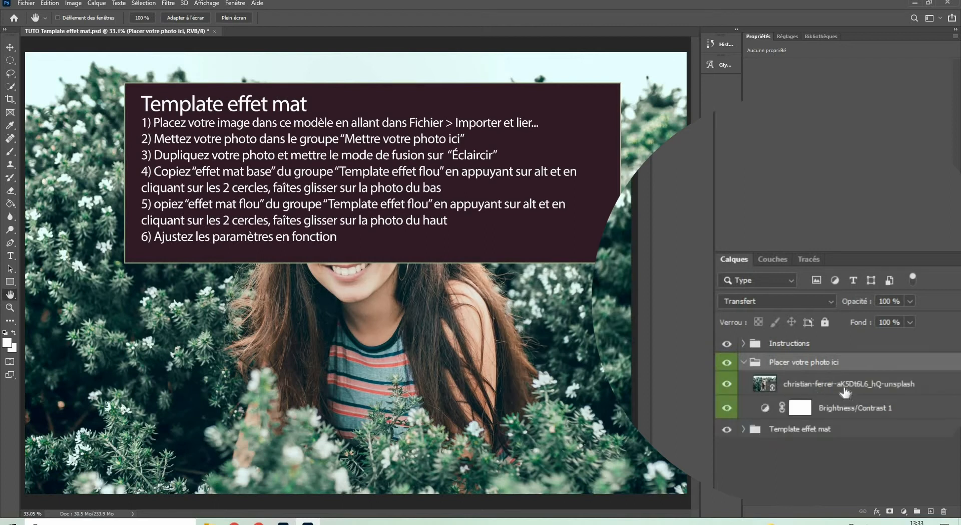
Duplicate the photo layer inside the group and set the copy's blend mode to Eclaircir
click(845, 390)
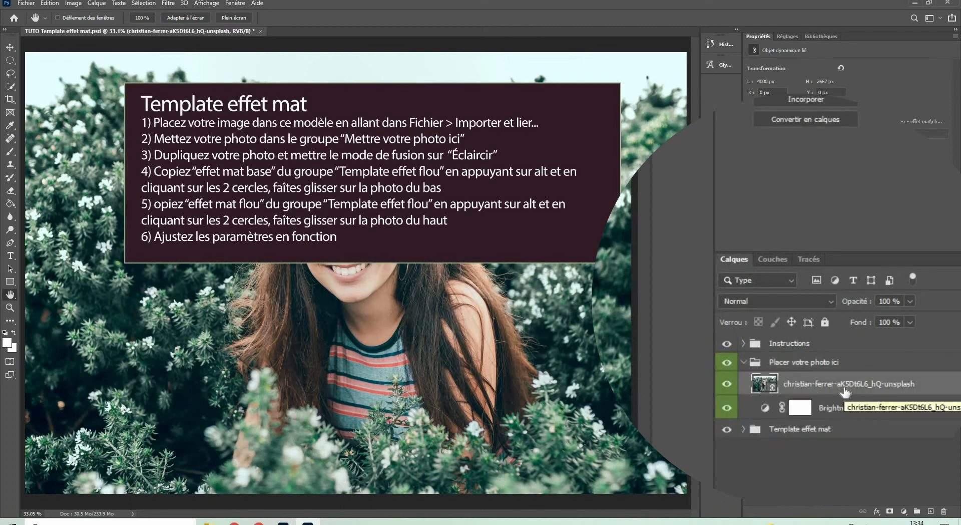
key(ctrl+j)
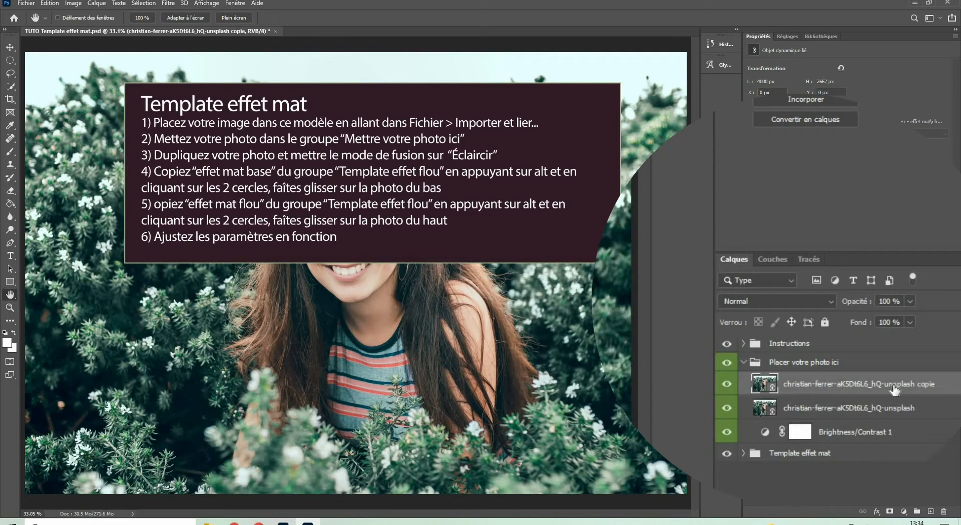
click(808, 305)
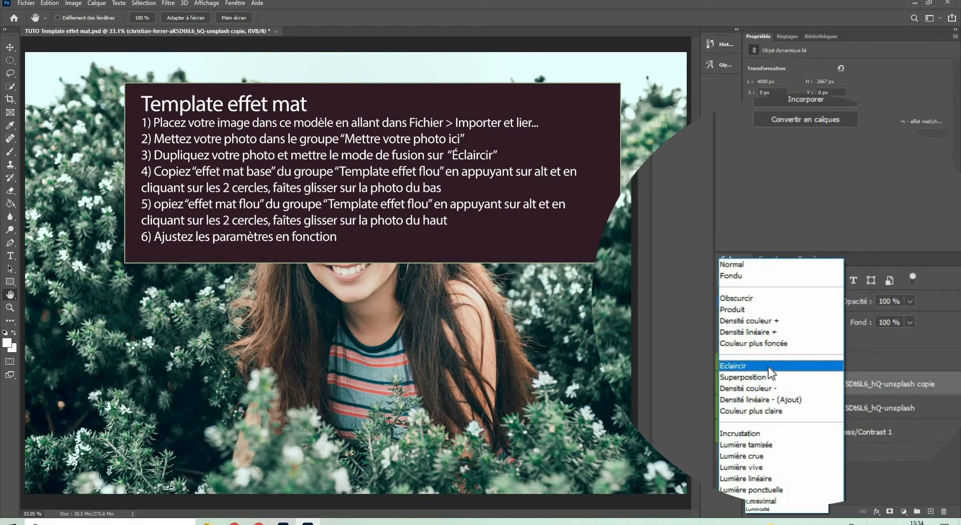
click(767, 365)
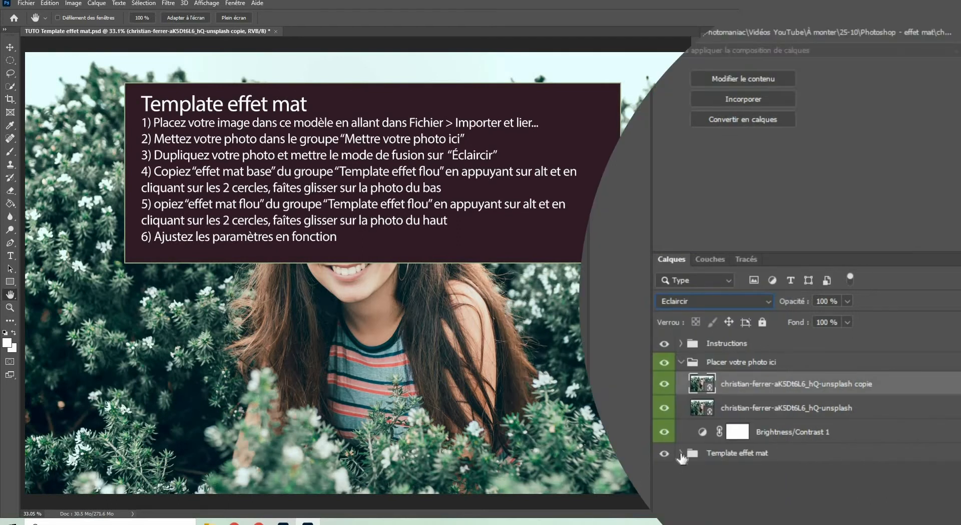
Copy the smart filters of "Effet mat base" onto the lower photo layer and those of "Effet lat flou" onto the upper copy
click(682, 453)
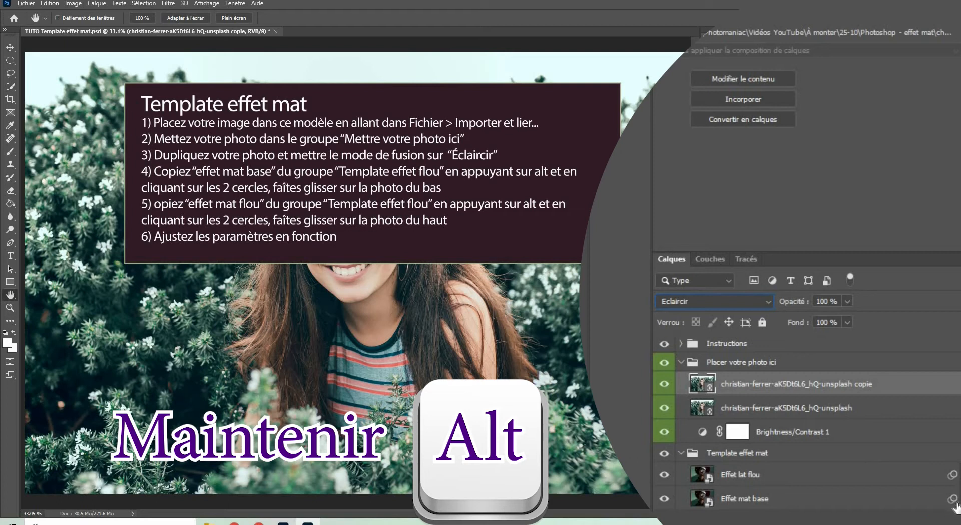
drag(953, 499, 939, 406)
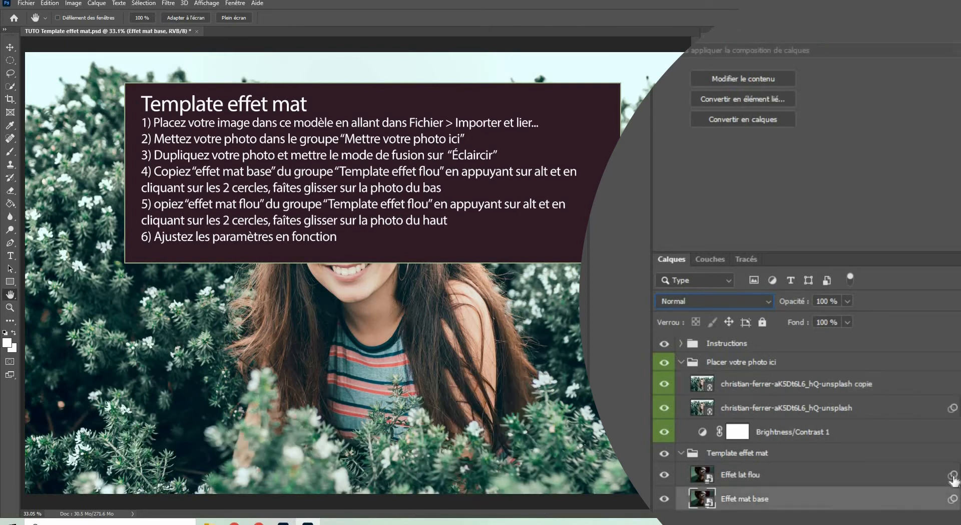
drag(952, 481, 946, 394)
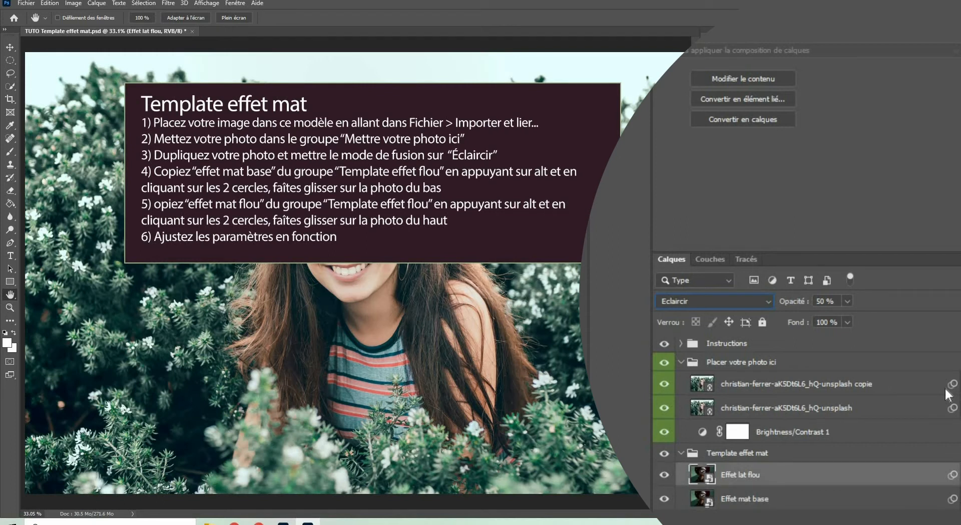
Hide the Instructions group and collapse the "Template effet mat" group
click(664, 344)
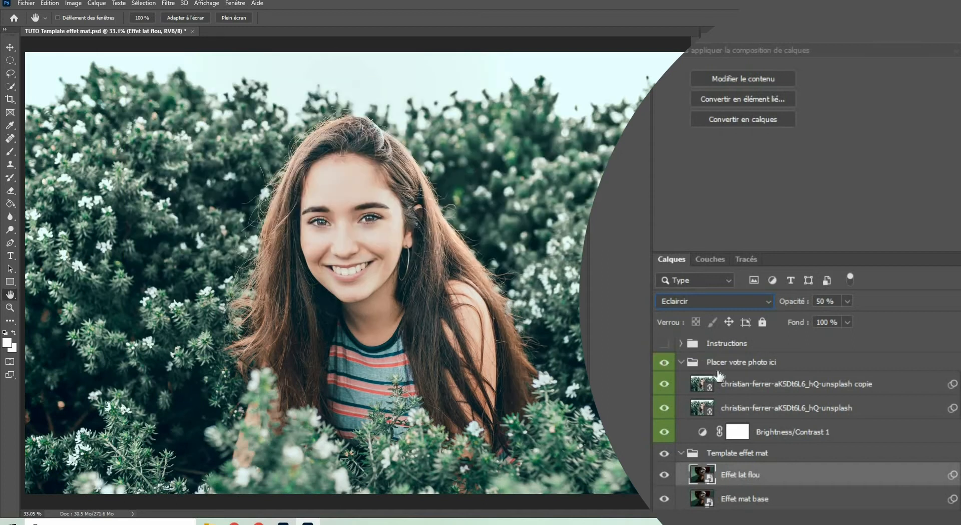
click(667, 452)
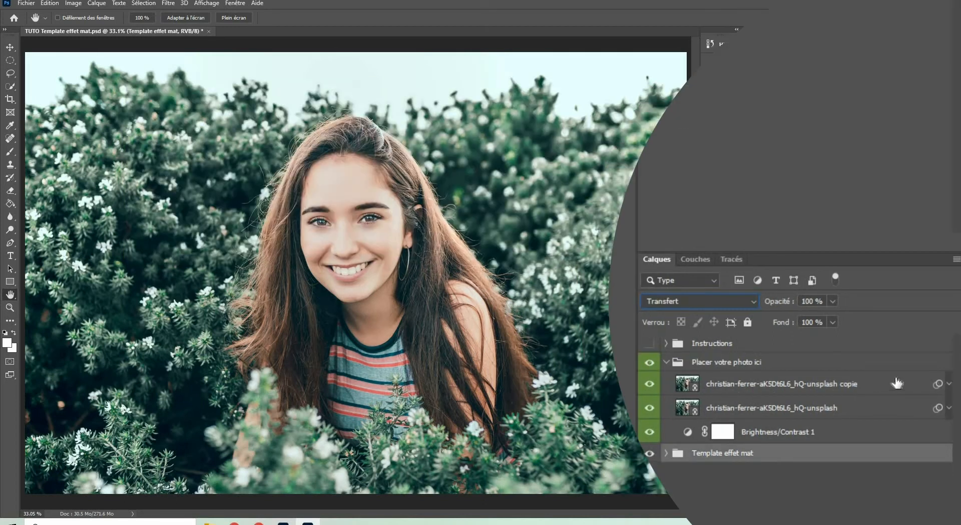
Expand the smart filters of both photo layers and toggle Levels, Add Noise and Gaussian Blur to examine their effect
click(949, 384)
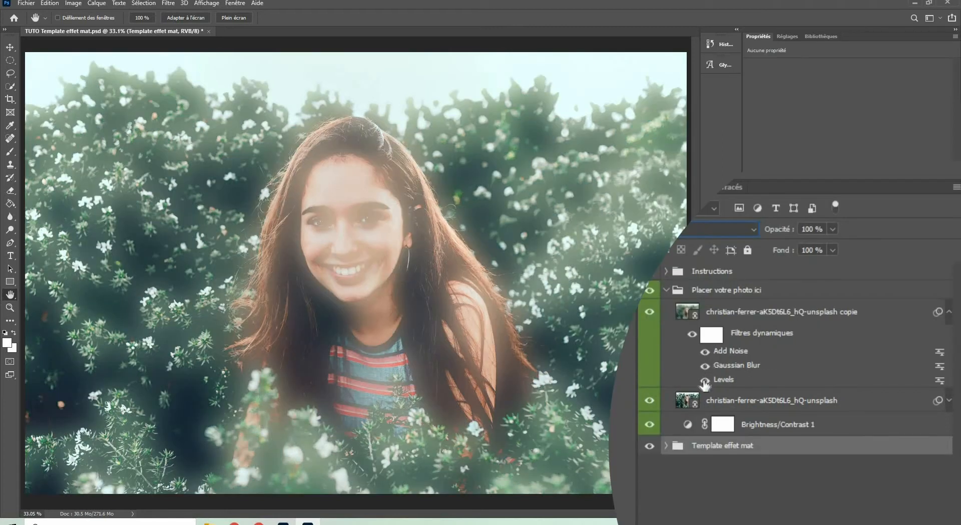
click(705, 379)
click(704, 379)
click(949, 400)
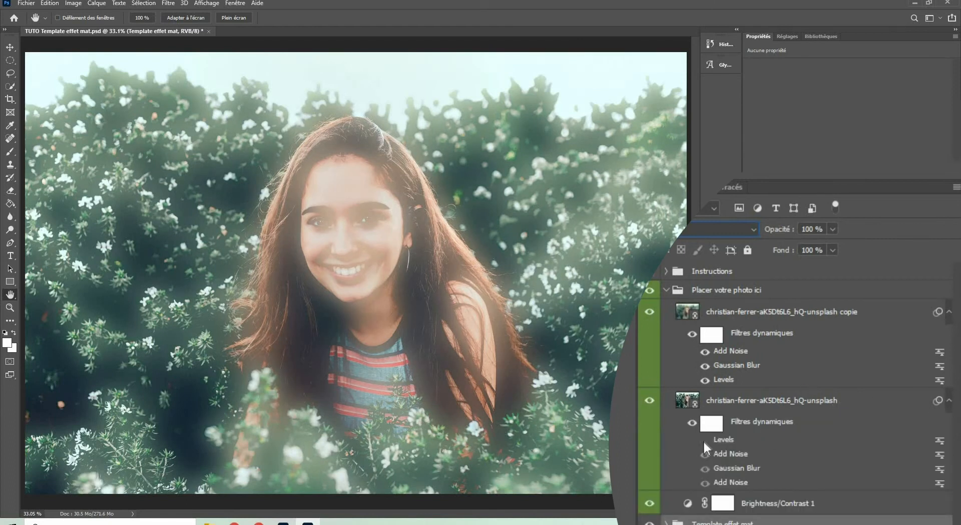
click(705, 454)
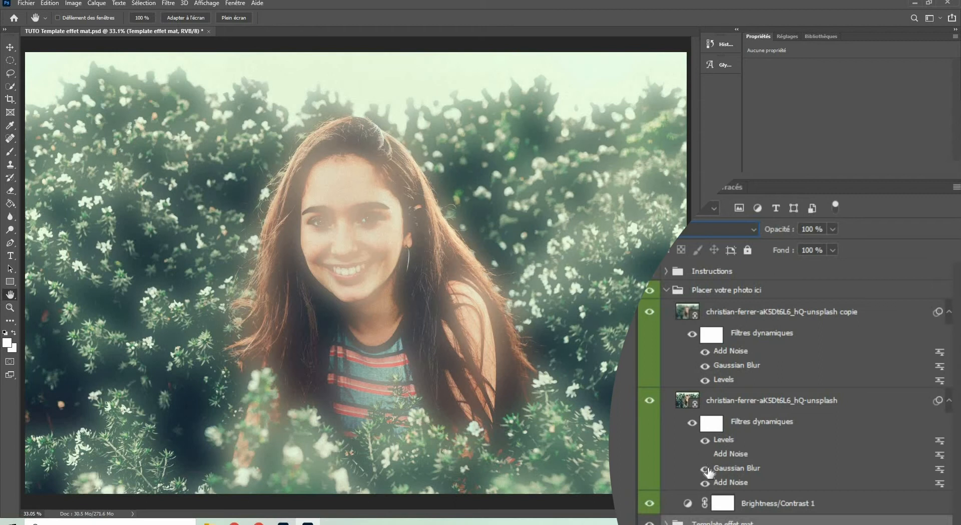
click(705, 469)
click(705, 483)
Reduce the radius of the Gaussian Blur smart filter on the upper photo copy
double_click(746, 367)
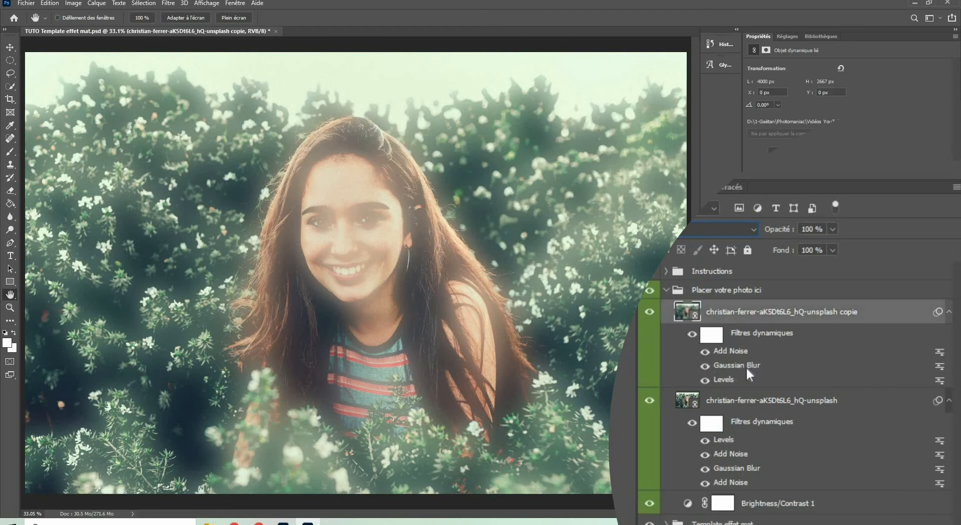
click(489, 209)
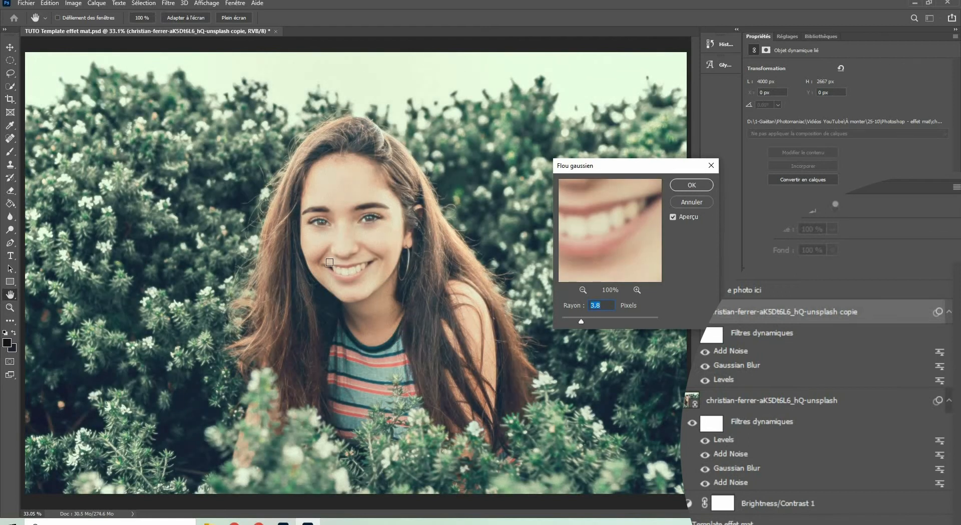
drag(581, 323, 577, 323)
click(697, 188)
Review the Add Noise and Levels smart filter settings on the upper photo copy
double_click(737, 352)
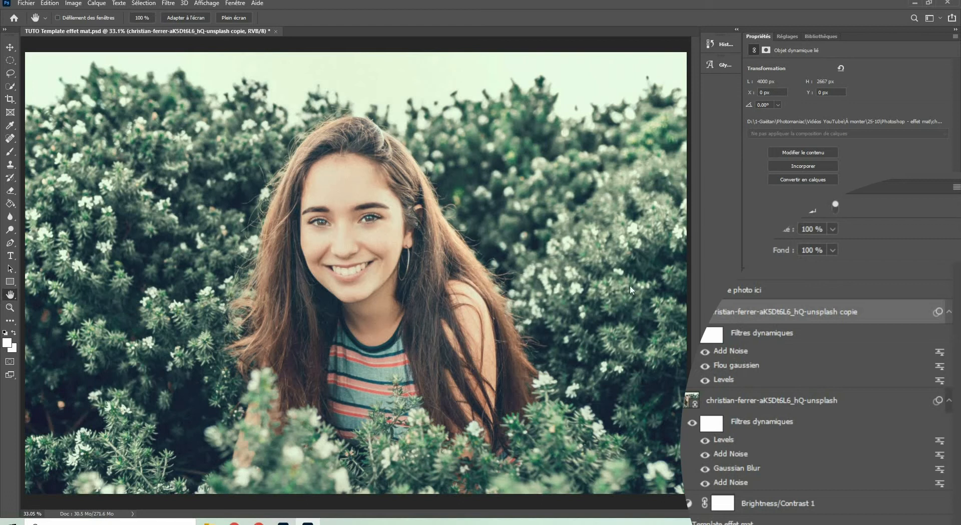
click(551, 85)
double_click(734, 379)
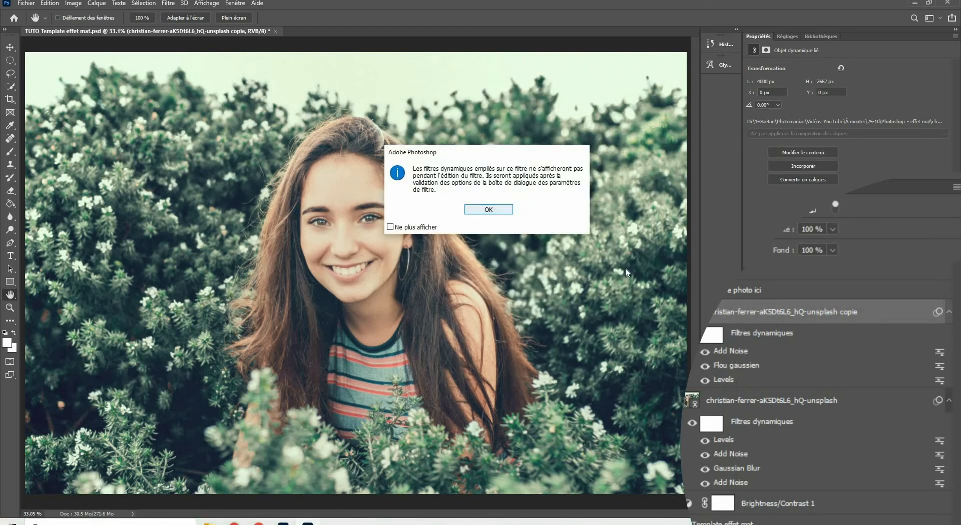
click(483, 213)
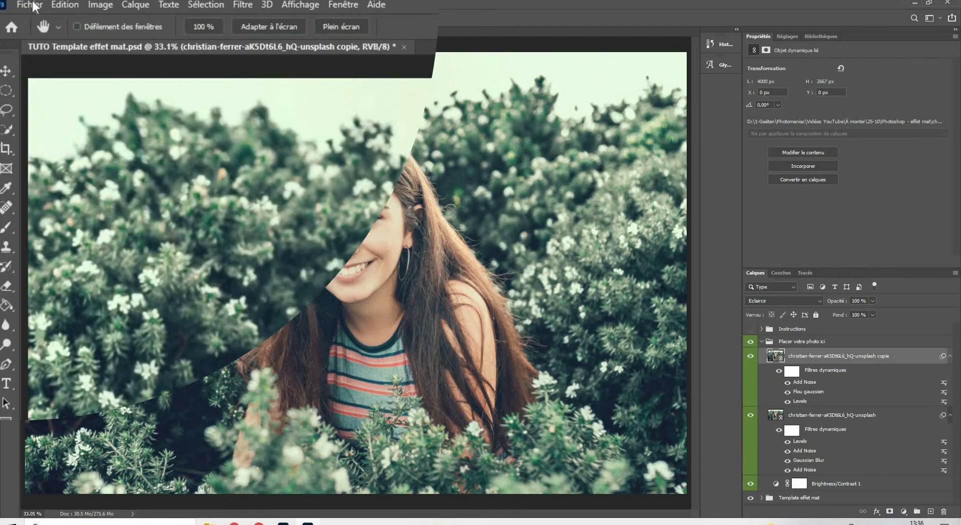
Open the original photo of the woman in the bushes as a separate document and unlock its background layer
click(24, 8)
click(47, 34)
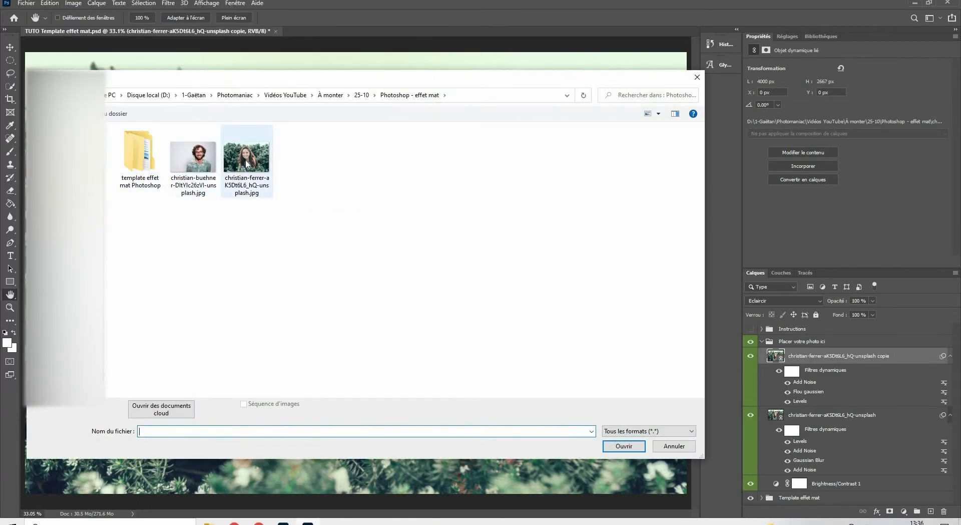
double_click(247, 164)
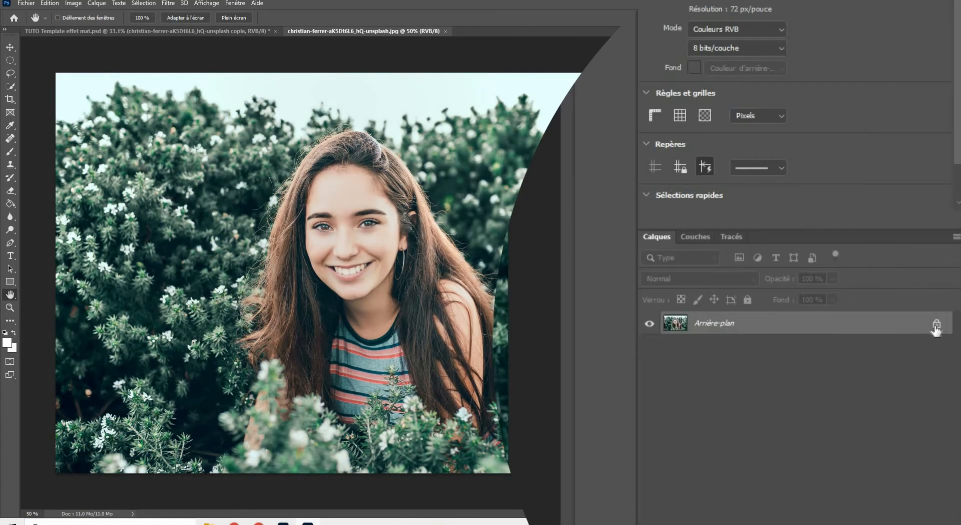
click(936, 325)
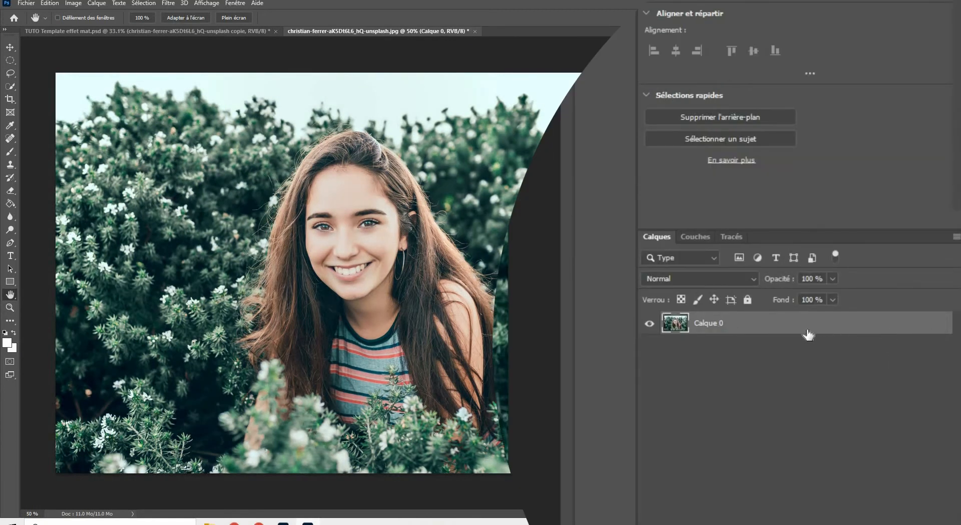
Convert the photo layer to a smart object and duplicate it as a copy with the Eclaircir blend mode
right_click(803, 326)
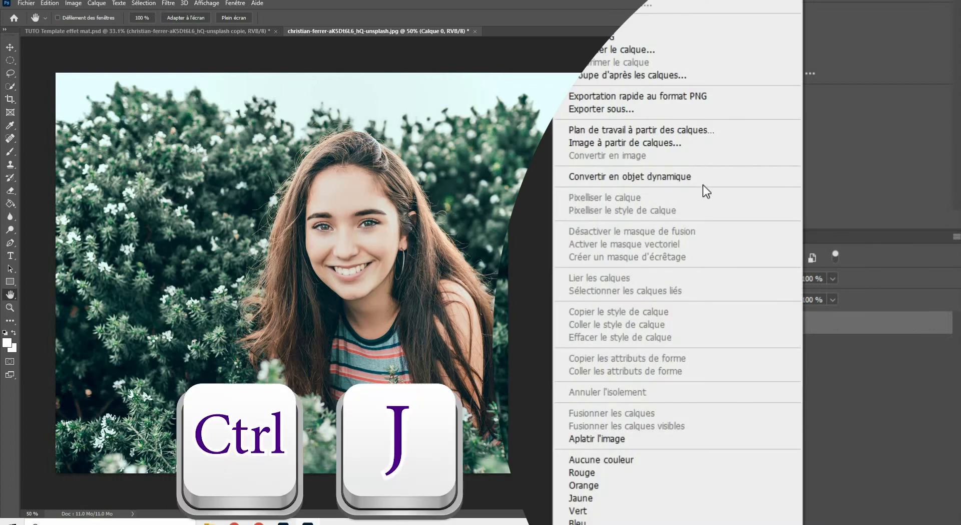
click(684, 178)
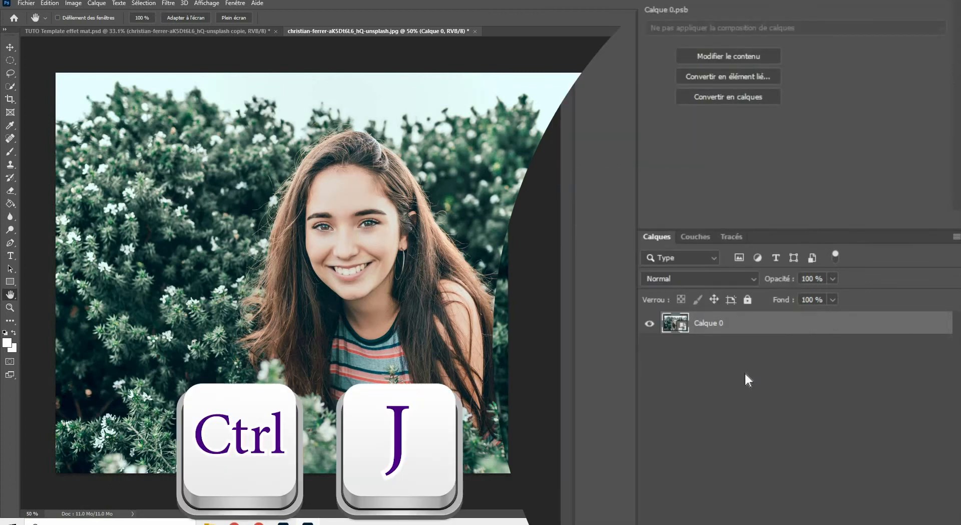
key(ctrl+j)
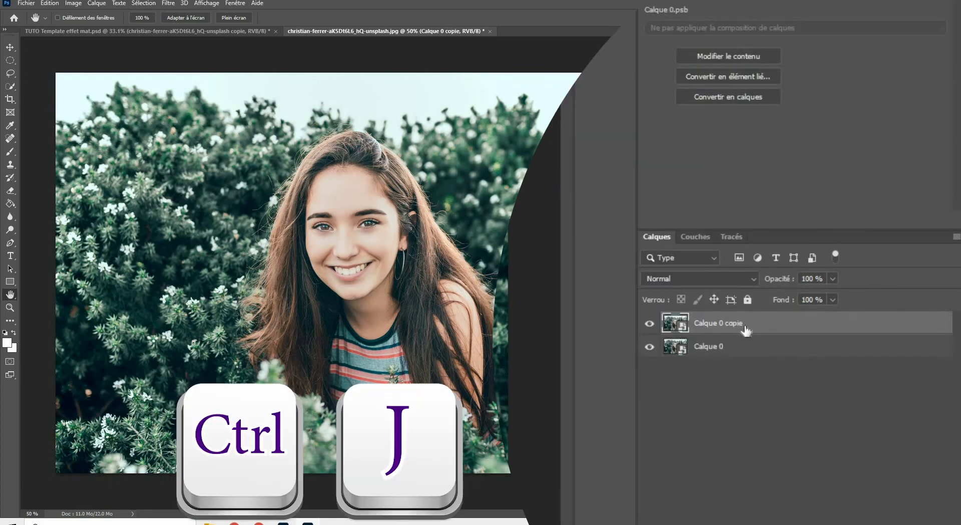
click(727, 281)
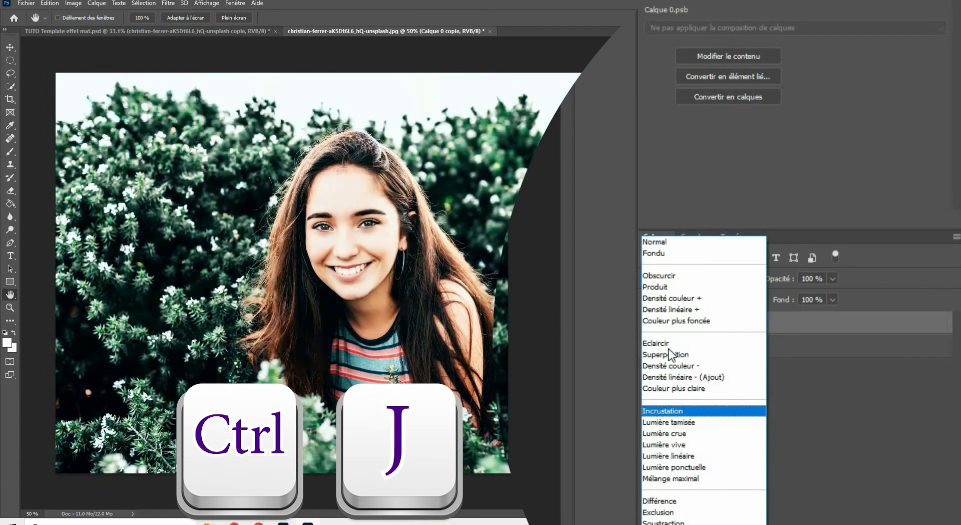
click(669, 345)
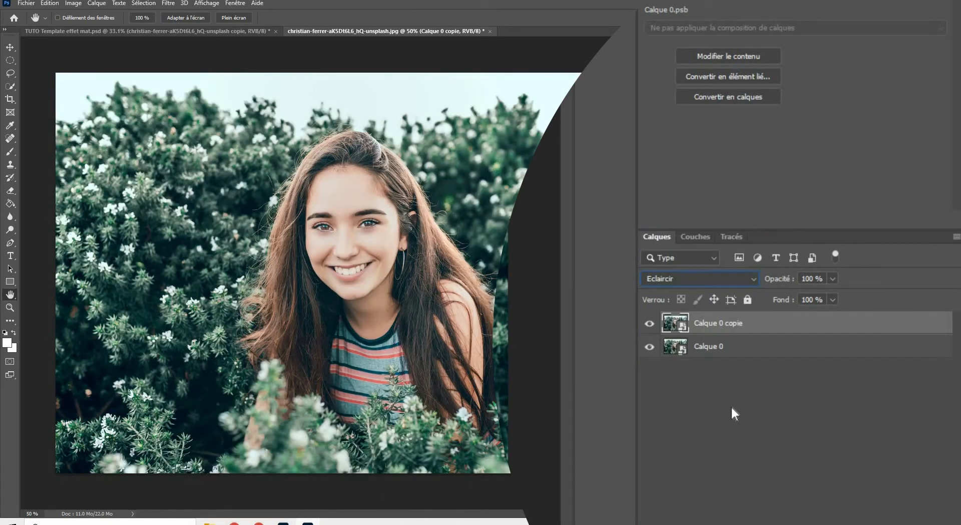
In the TUTO Template effet mat document, expand the Template effet mat group and copy the Effet lat flou and Effet mat base layers
click(202, 31)
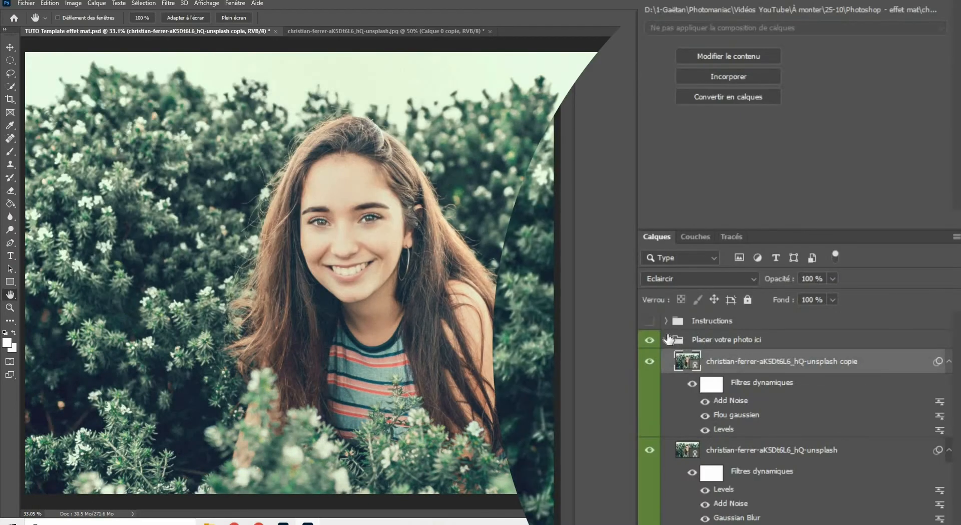
click(669, 339)
click(672, 359)
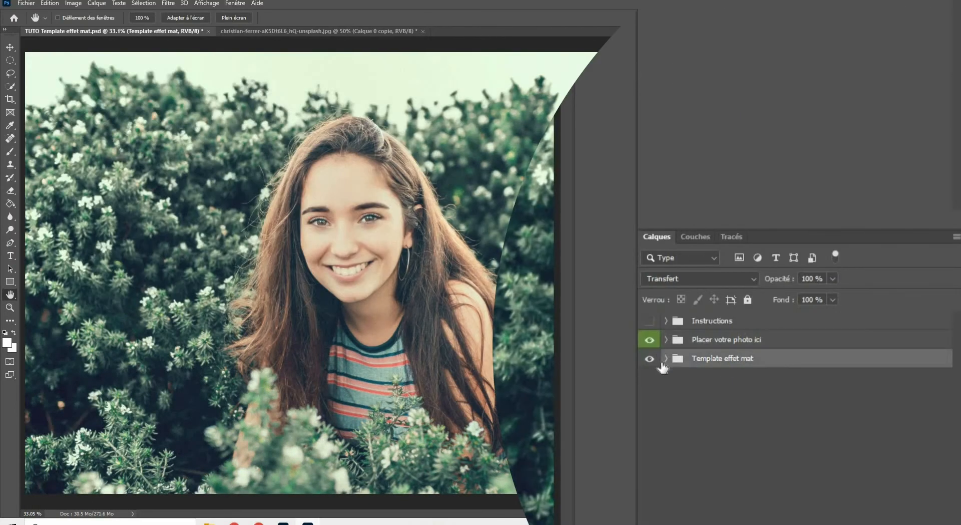
click(666, 358)
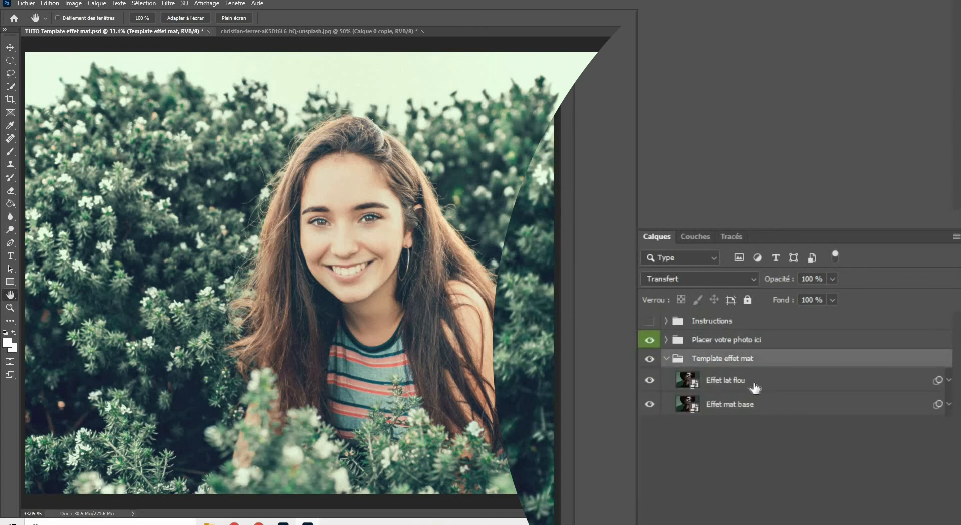
click(755, 385)
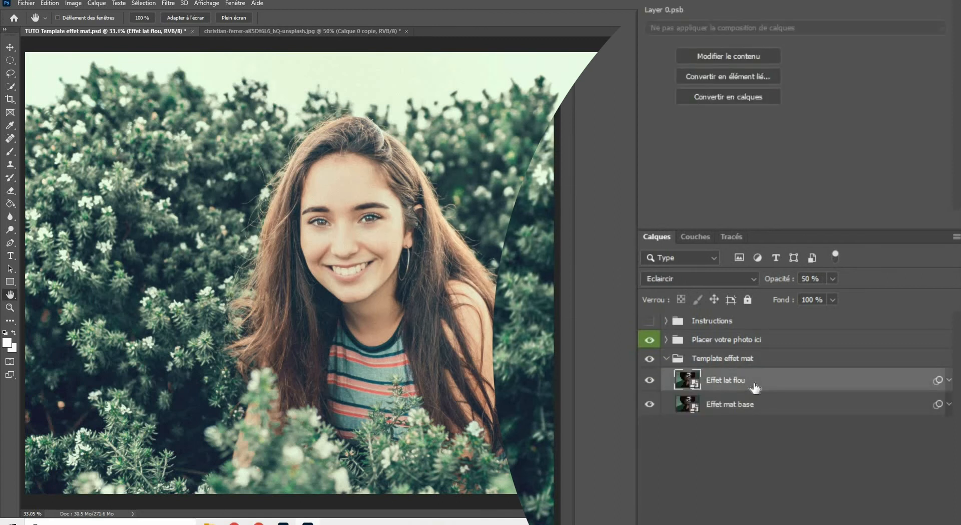
shift+click(793, 416)
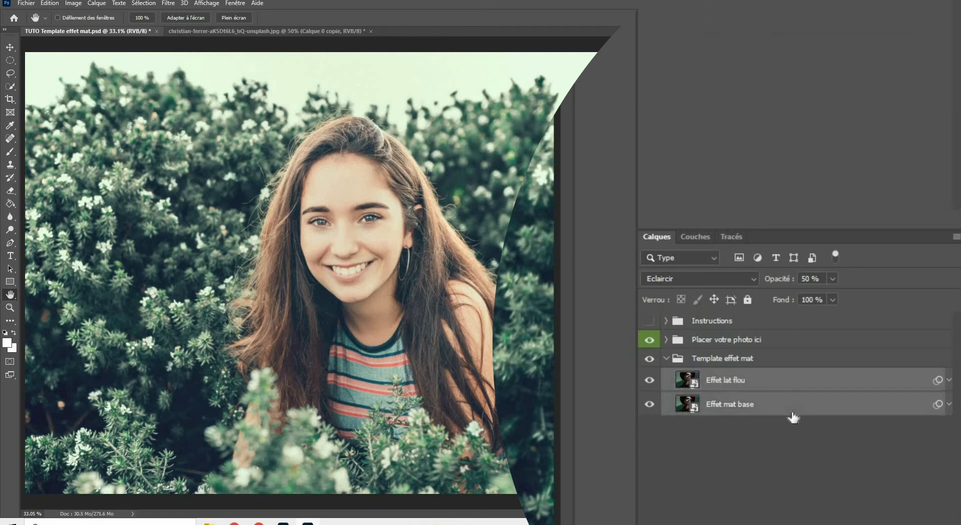
key(ctrl+c)
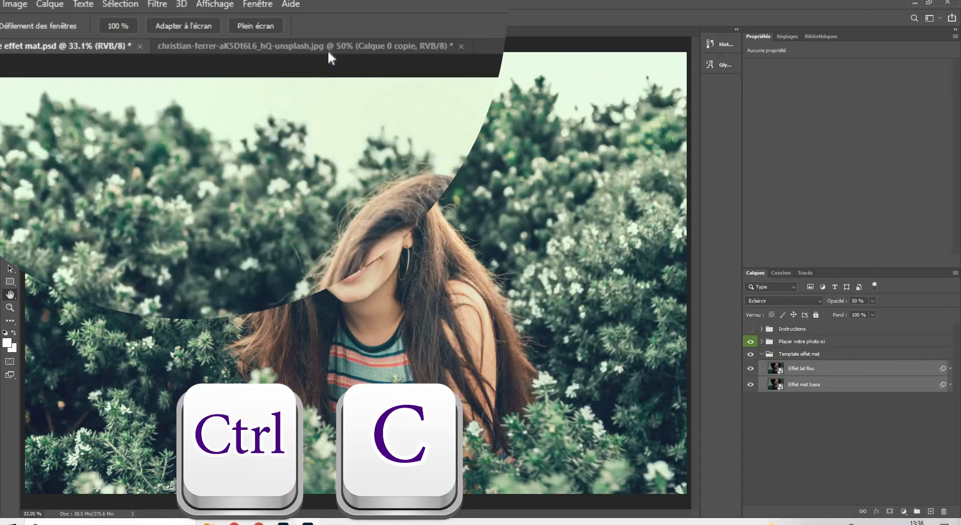
Paste the two copied effect layers into the original photo document above its photo layers
click(234, 31)
click(744, 398)
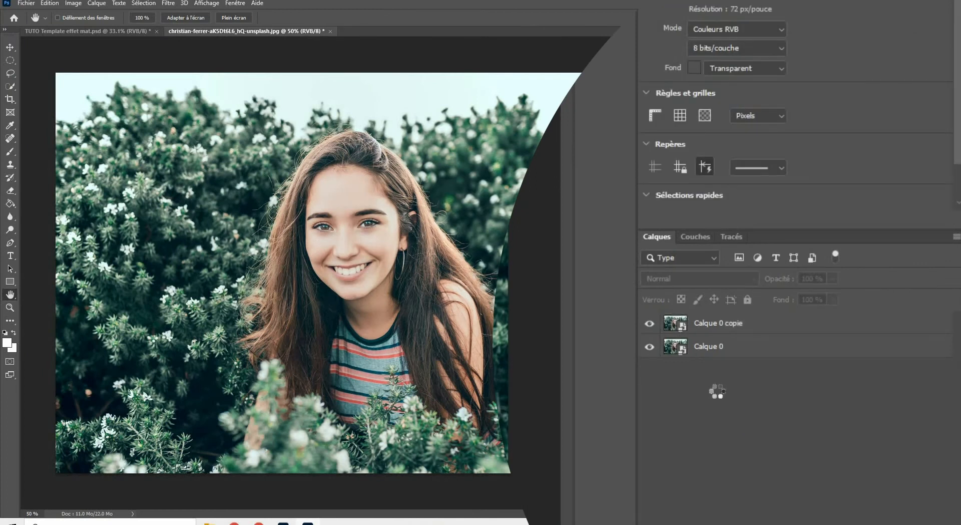
key(ctrl+v)
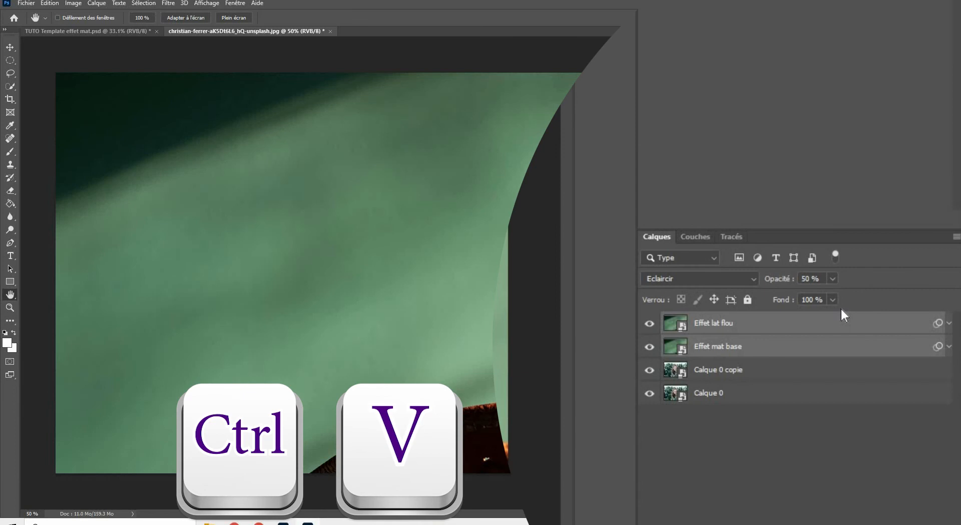
click(821, 451)
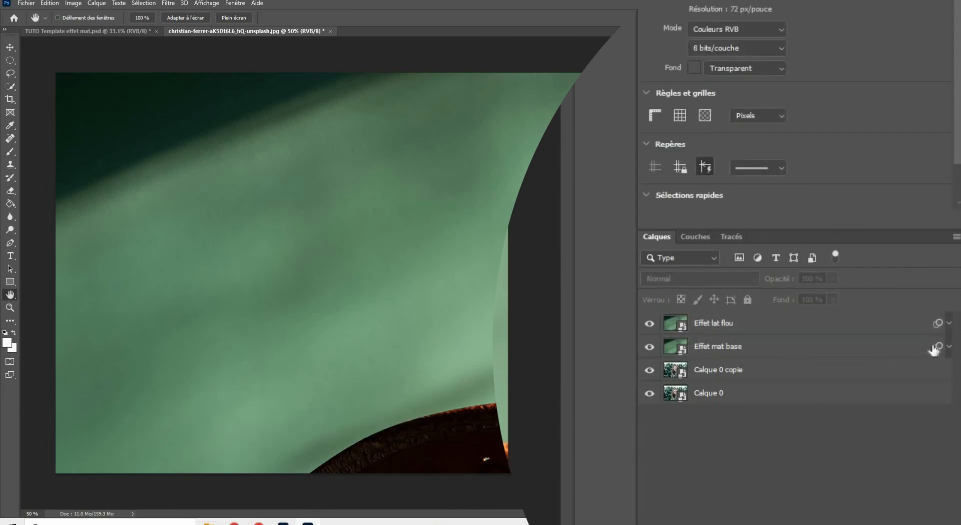
Copy the smart filters of Effet lat flou to Calque 0 copie and of Effet mat base to Calque 0, and delete both effect layers
drag(939, 327, 934, 396)
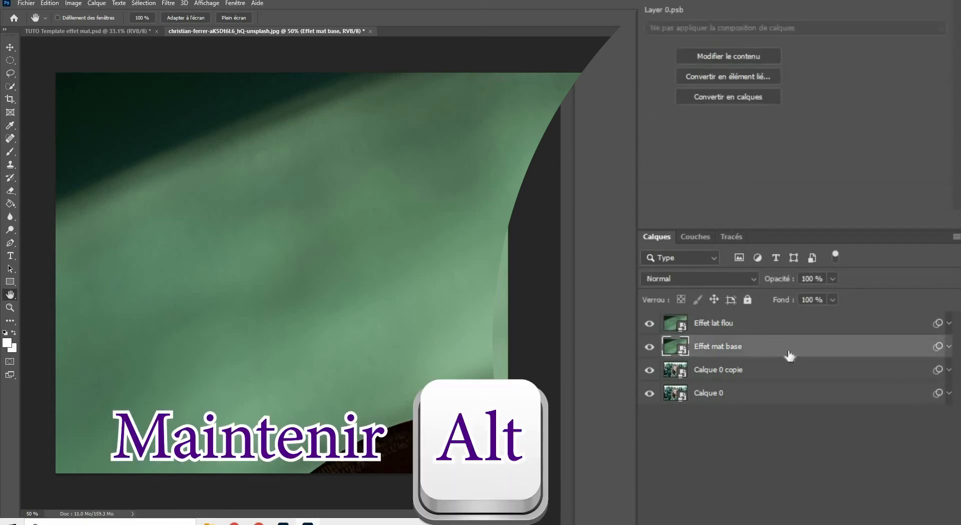
click(762, 326)
key(Delete)
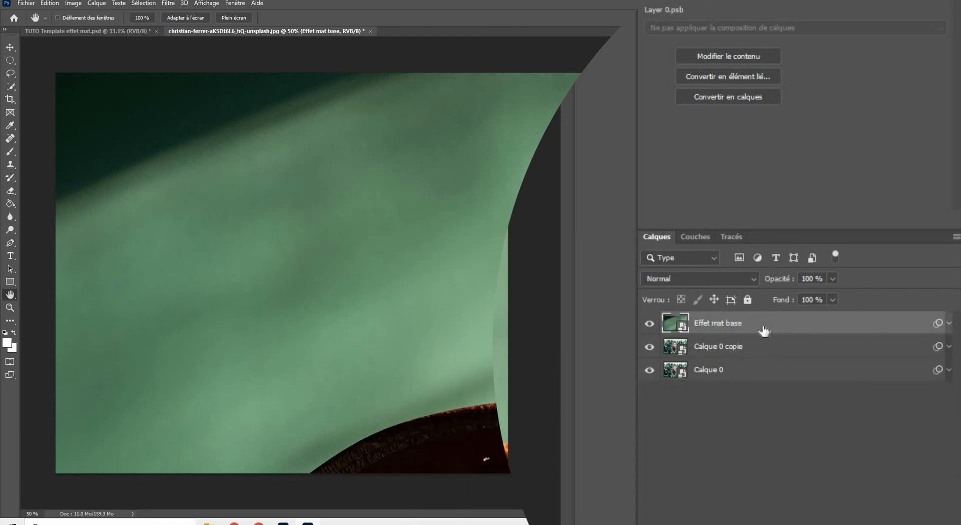
key(Delete)
Expand the smart filters of Calque 0 copie and Calque 0 and toggle individual filters to examine their effect on the photo
click(948, 323)
click(947, 412)
click(694, 362)
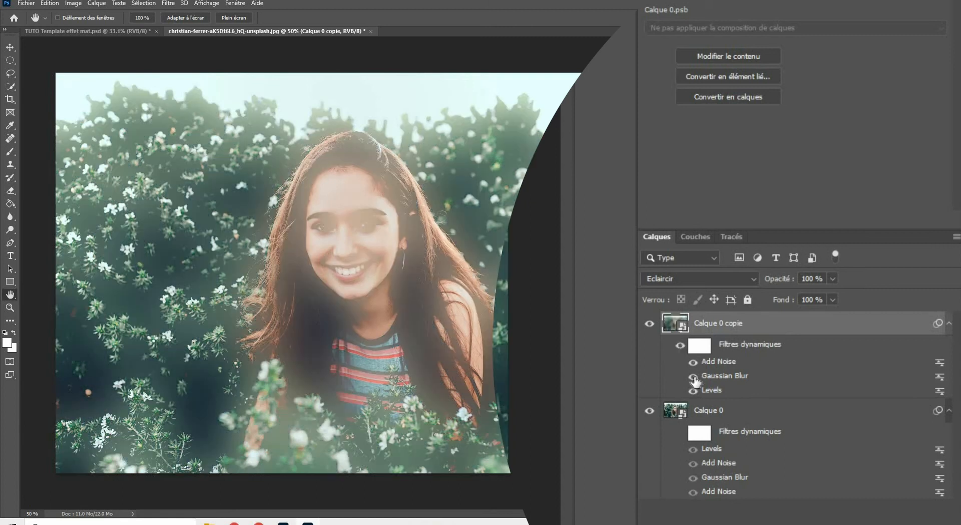
click(693, 376)
click(694, 376)
click(693, 449)
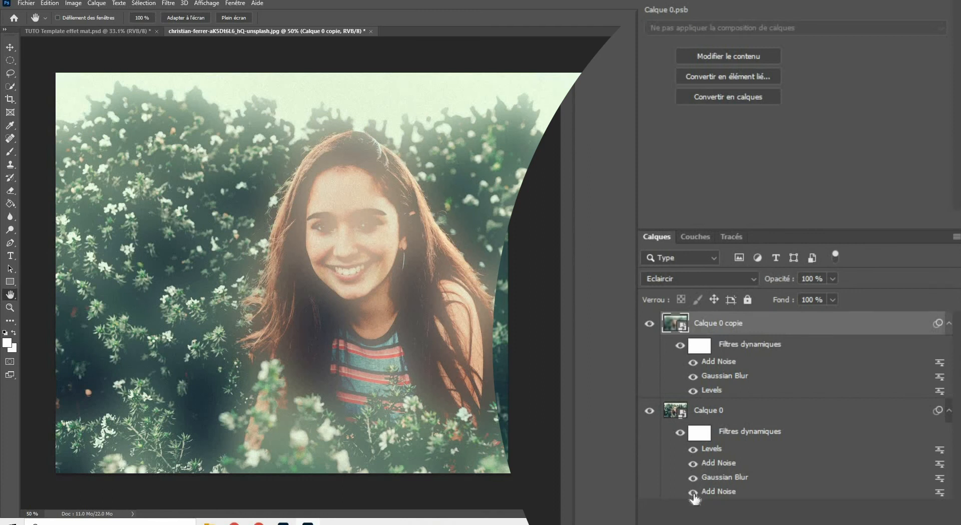
click(693, 491)
Set the radius of the Gaussian Blur smart filter on Calque 0 copie to 2.1 pixels
double_click(715, 376)
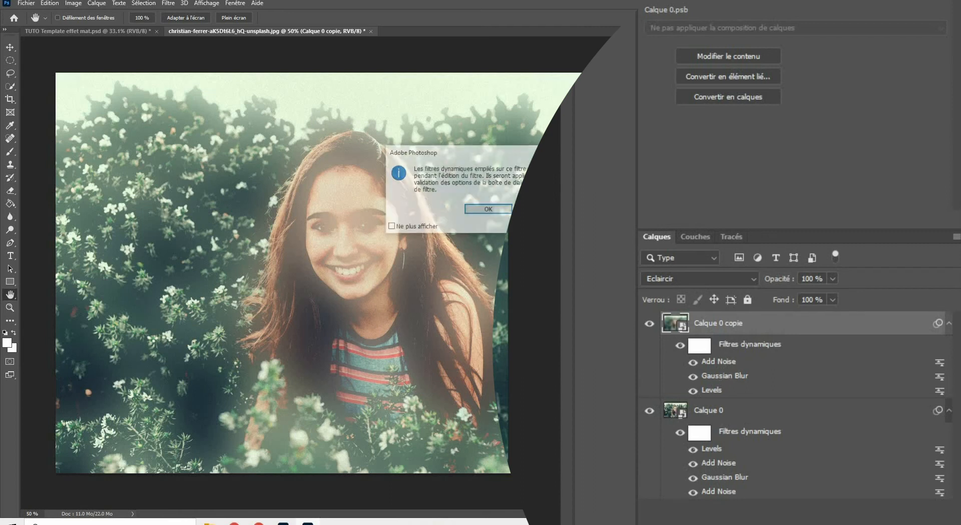
click(489, 210)
drag(620, 318, 572, 318)
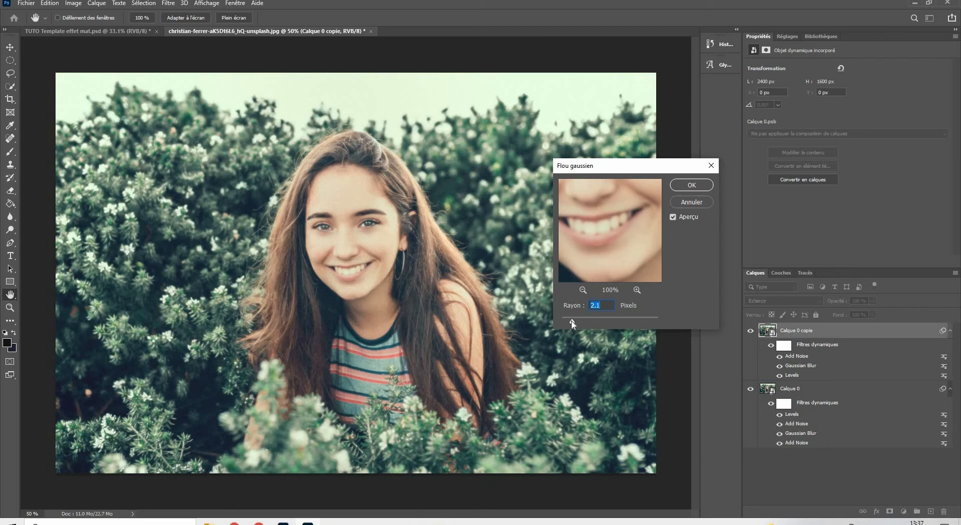
click(696, 186)
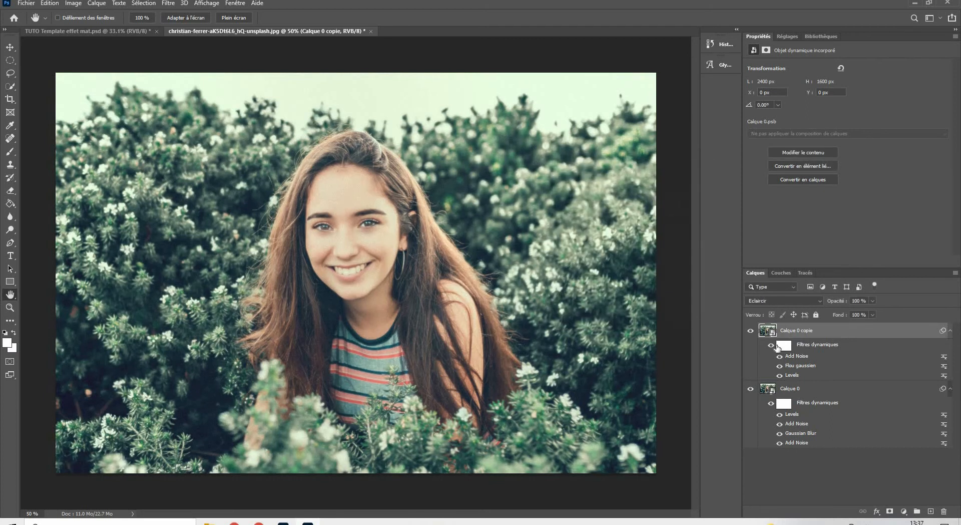
Hide and show all smart filters of Calque 0 copie and Calque 0 to compare the photo before and after the matte effect
click(771, 345)
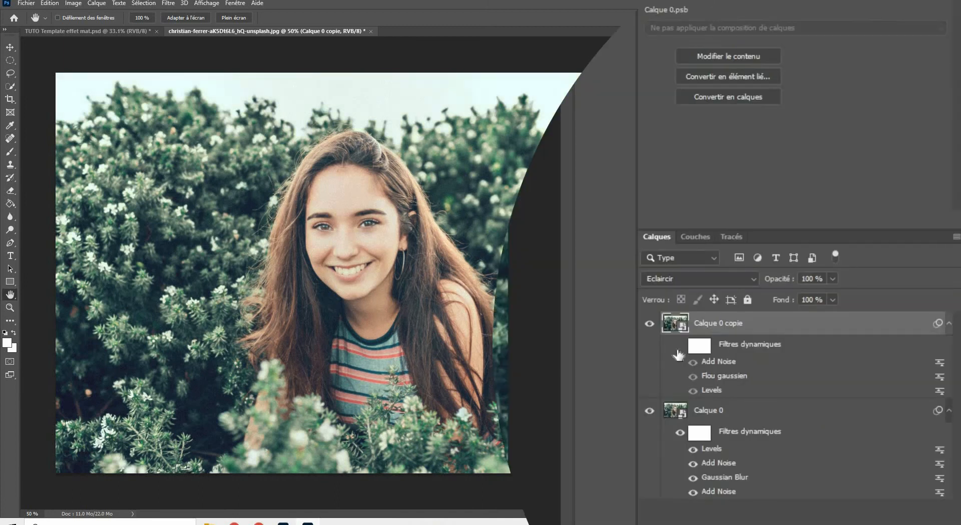
click(679, 431)
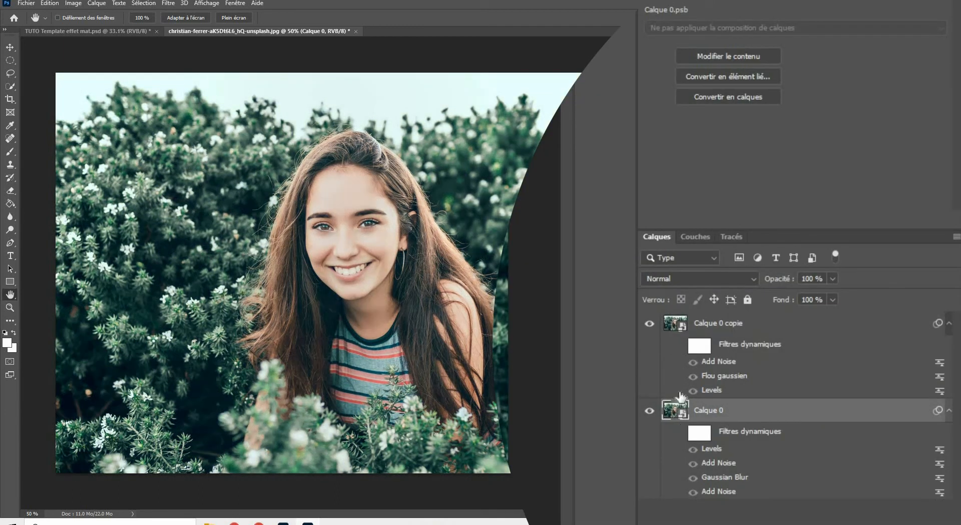
click(680, 432)
click(679, 350)
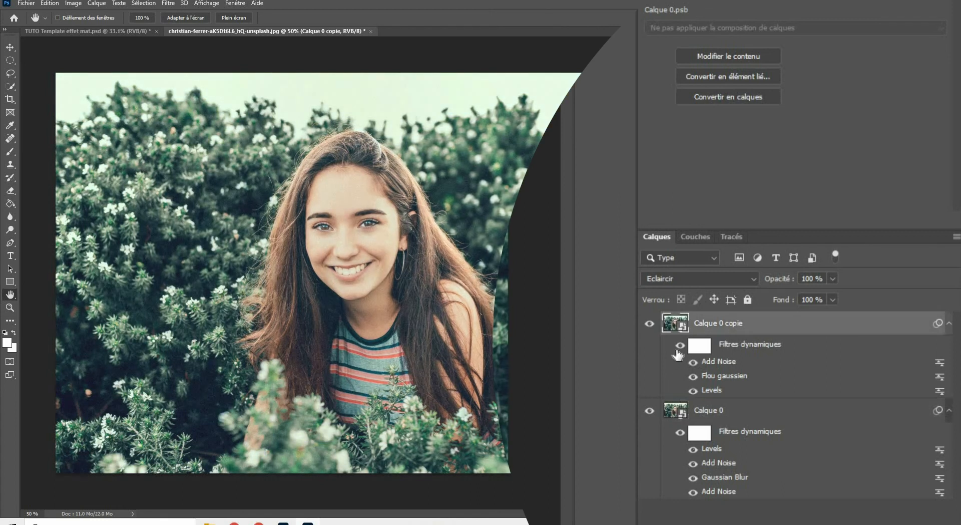